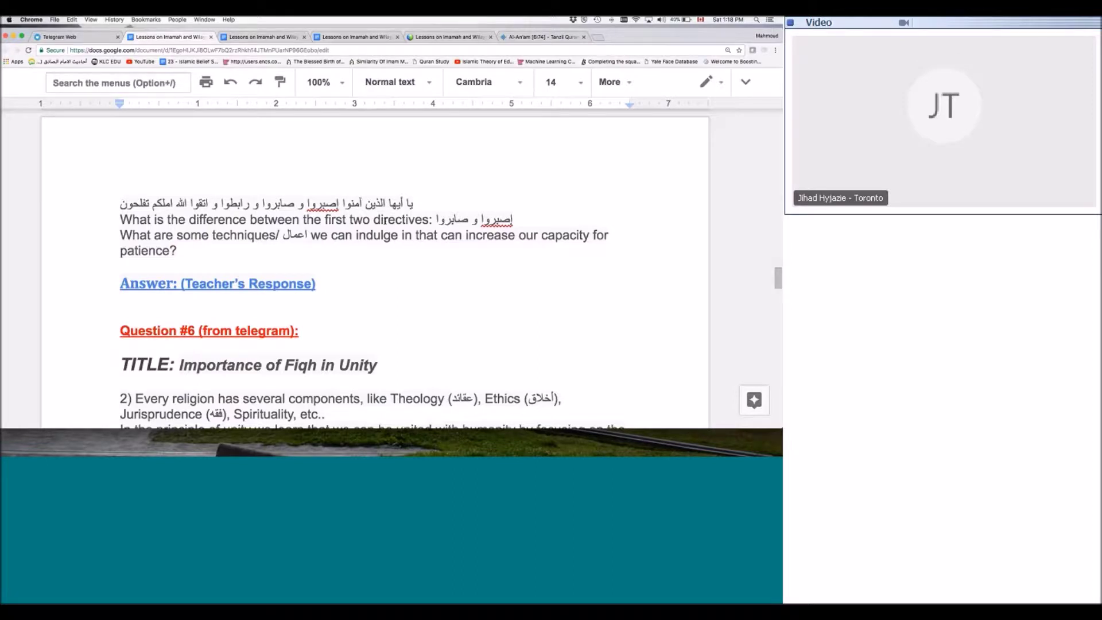
# - Insert several blank lines below the Answer heading, undoing an accidentally pasted duplicate heading
pyautogui.click(273, 307)
pyautogui.press('Return')
pyautogui.press('Return')
pyautogui.press('Return')
pyautogui.press('Return')
pyautogui.press('Return')
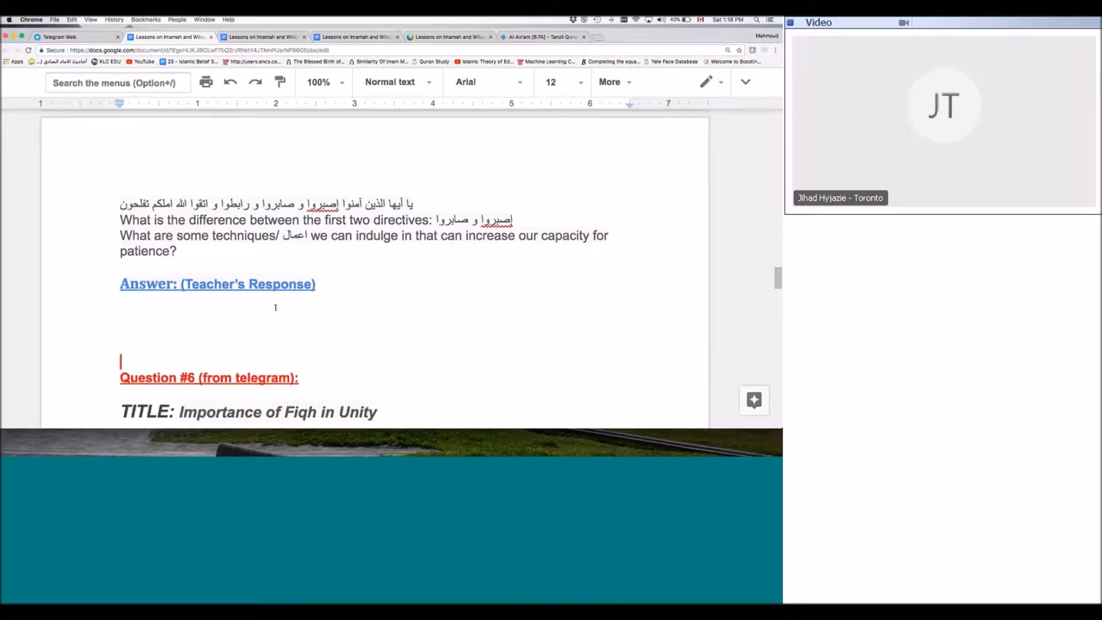
pyautogui.press('Return')
pyautogui.press('Return')
pyautogui.press('Return')
pyautogui.press('Return')
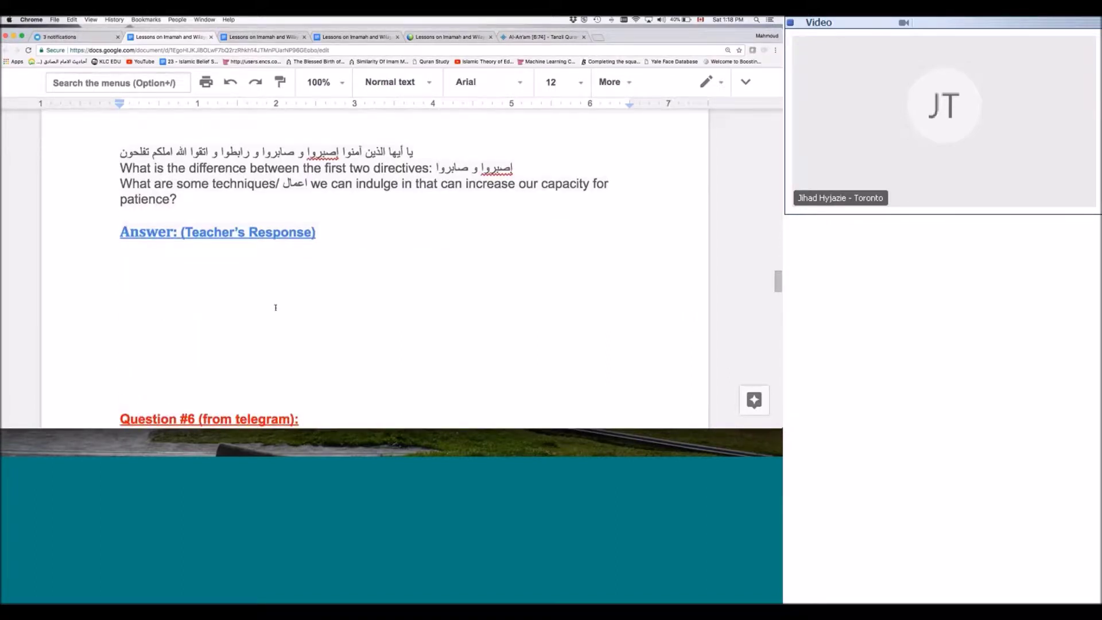
pyautogui.press('Return')
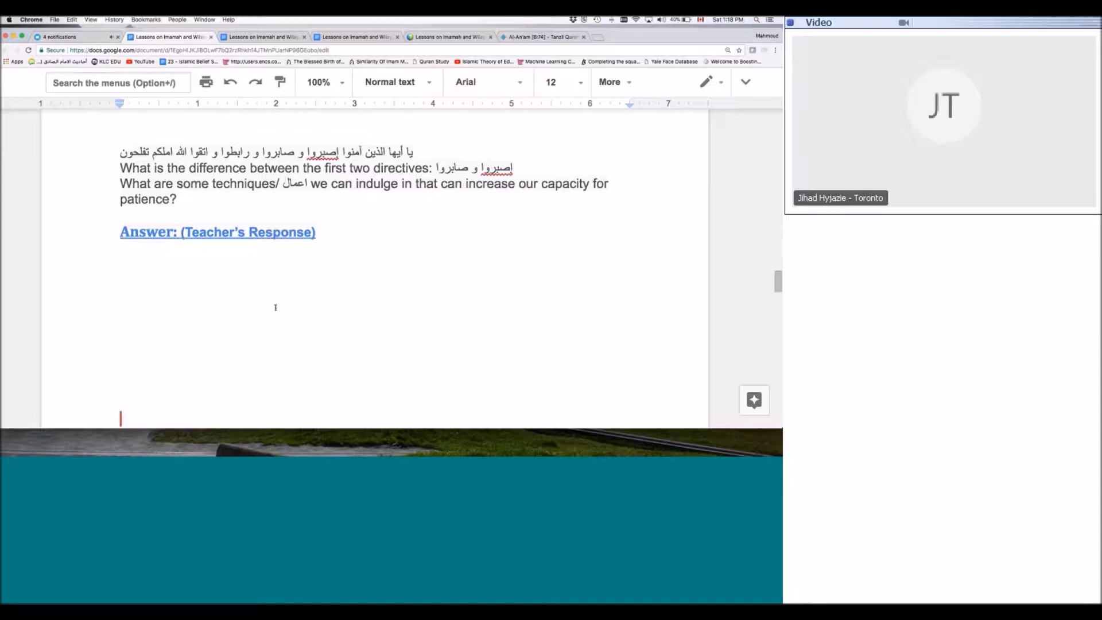
pyautogui.write('Answer: (Teacher’s Response)')
pyautogui.press('super+z')
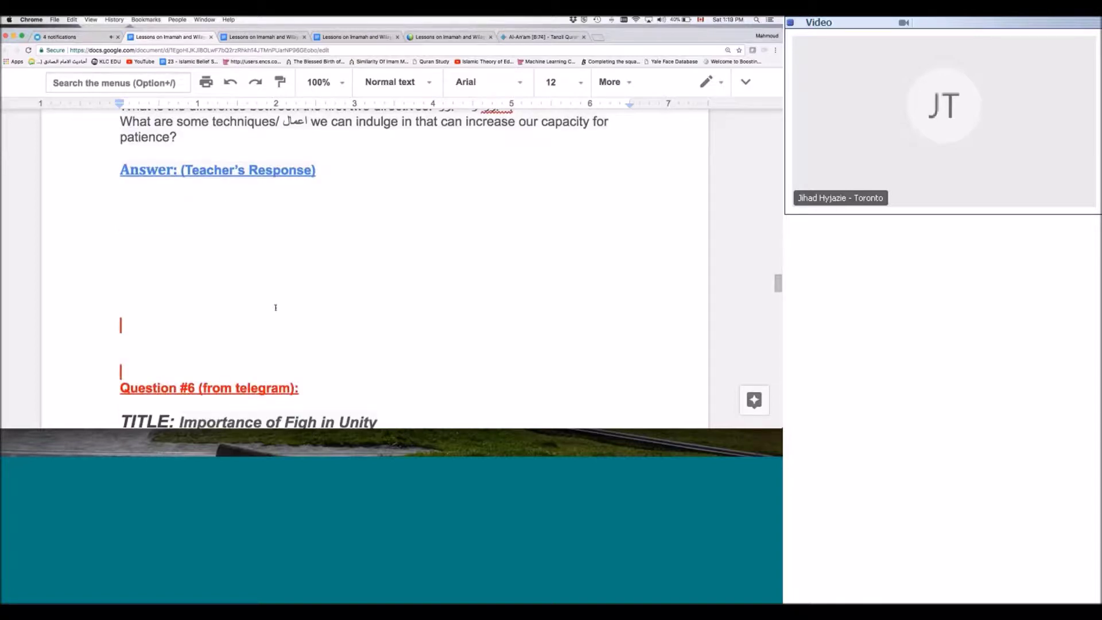
pyautogui.press('Up')
pyautogui.press('Up')
pyautogui.press('Up')
pyautogui.press('Up')
pyautogui.press('Up')
pyautogui.press('Up')
pyautogui.press('Up')
pyautogui.press('Up')
pyautogui.press('Up')
pyautogui.press('Up')
pyautogui.press('Up')
pyautogui.press('Up')
pyautogui.press('Up')
pyautogui.press('Up')
pyautogui.press('Up')
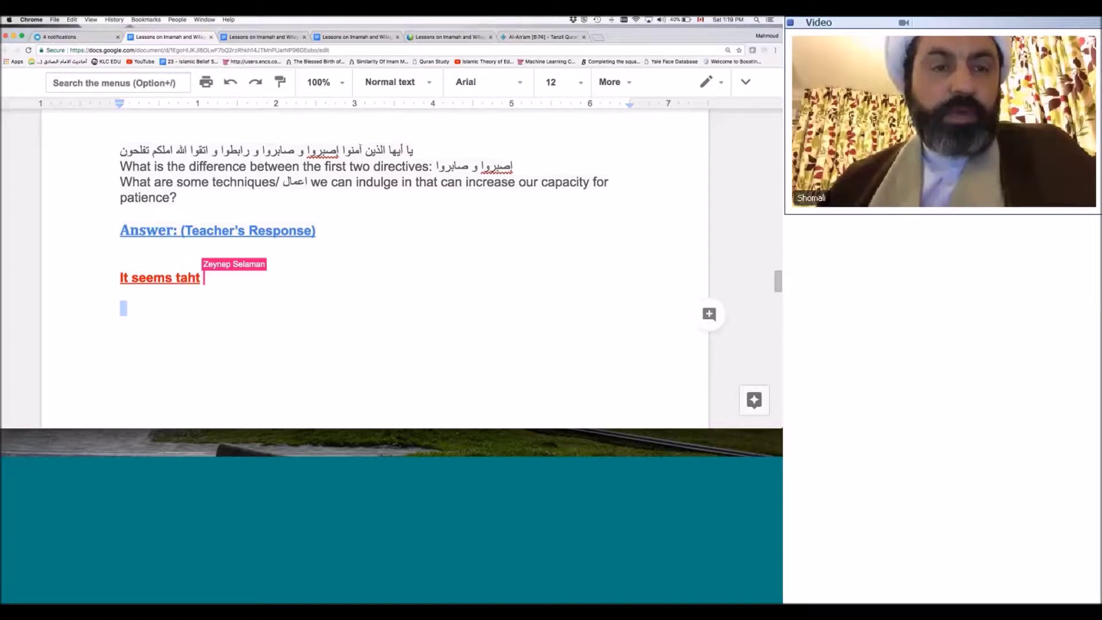
# - Turn off bold and underline on the answer line
pyautogui.click(631, 85)
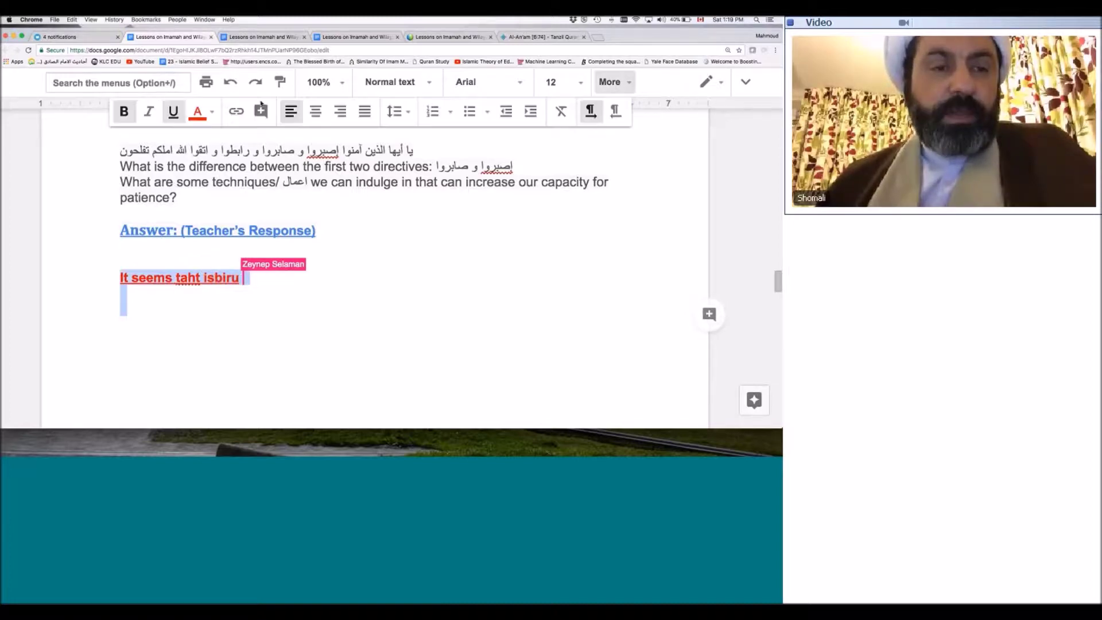
pyautogui.click(124, 112)
pyautogui.click(174, 111)
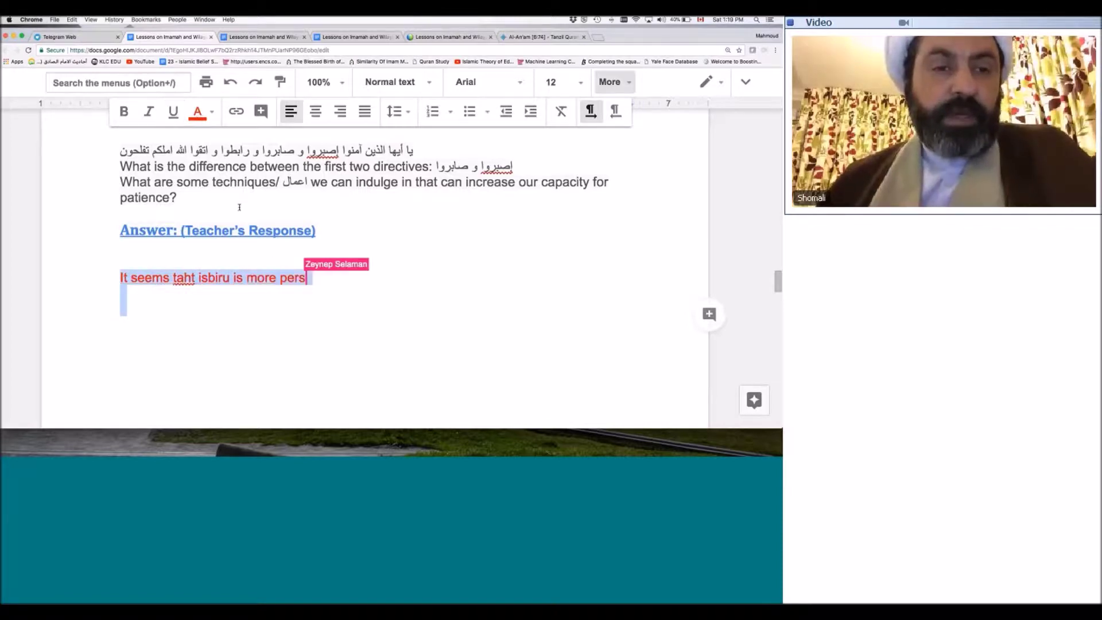
# - Correct 'taht' to 'that' in the answer
pyautogui.click(184, 279)
pyautogui.press('BackSpace')
pyautogui.press('BackSpace')
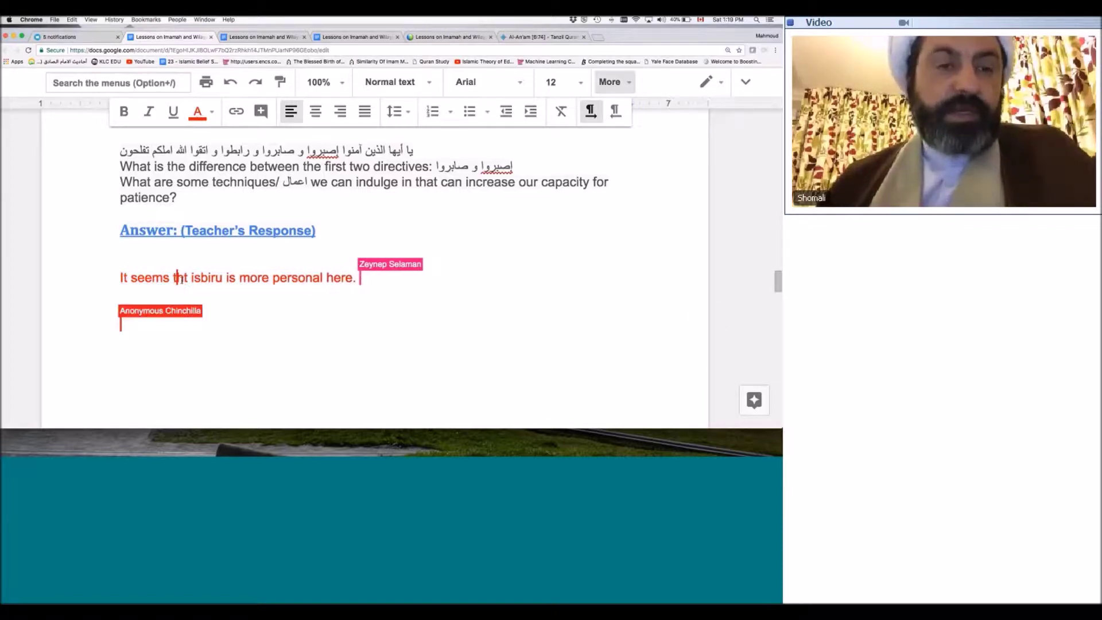
pyautogui.write('ha')
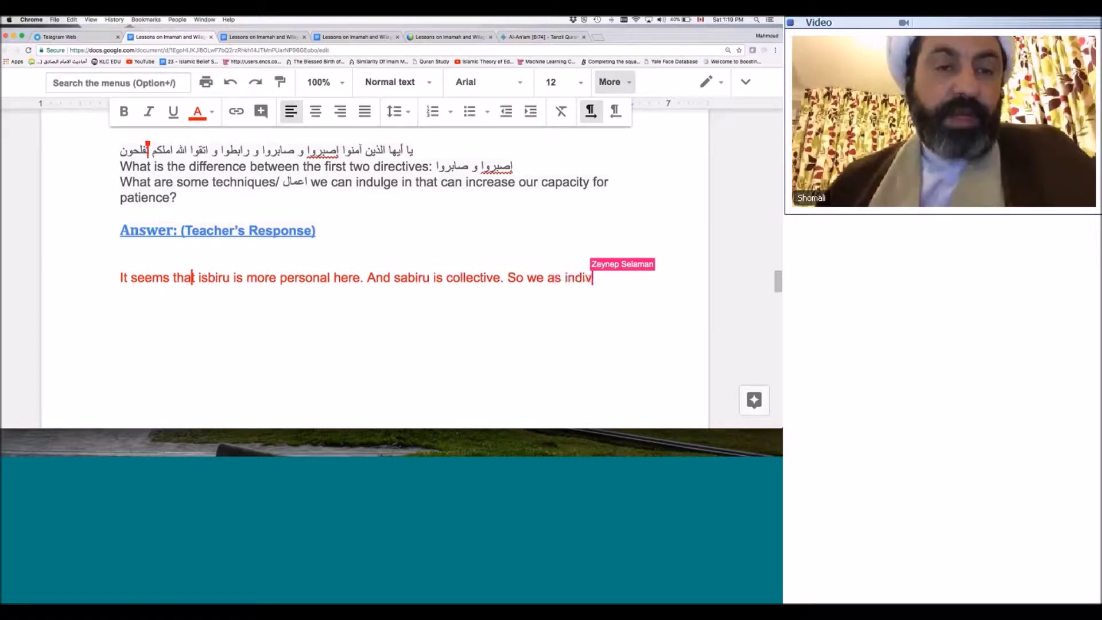
# - Colour the whole answer paragraph blue
pyautogui.hotkey('shift', 'Up')
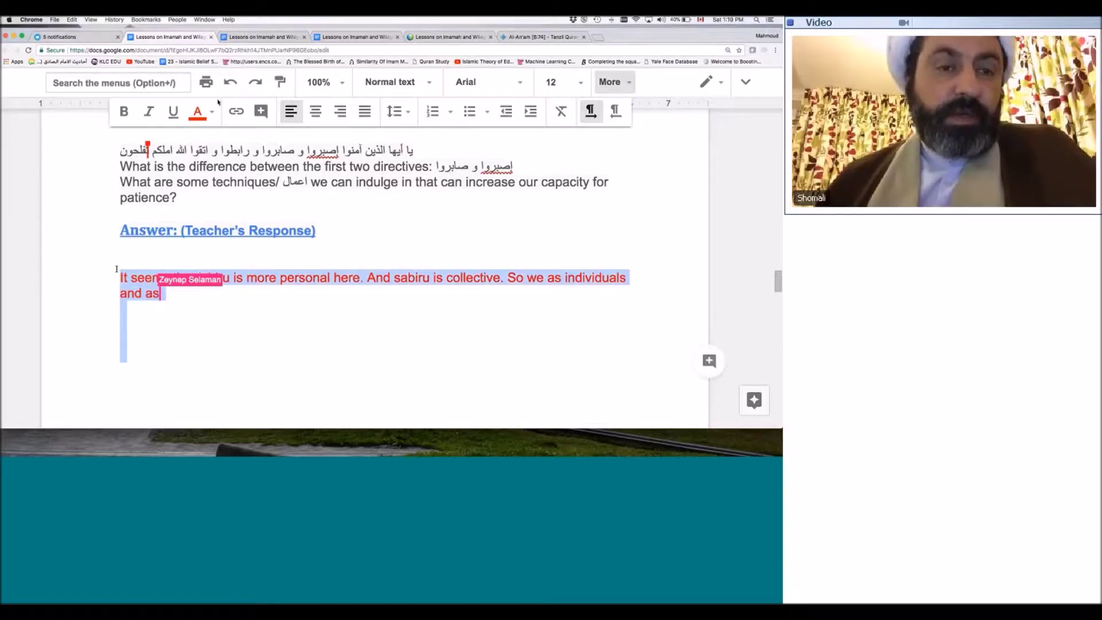
pyautogui.click(212, 112)
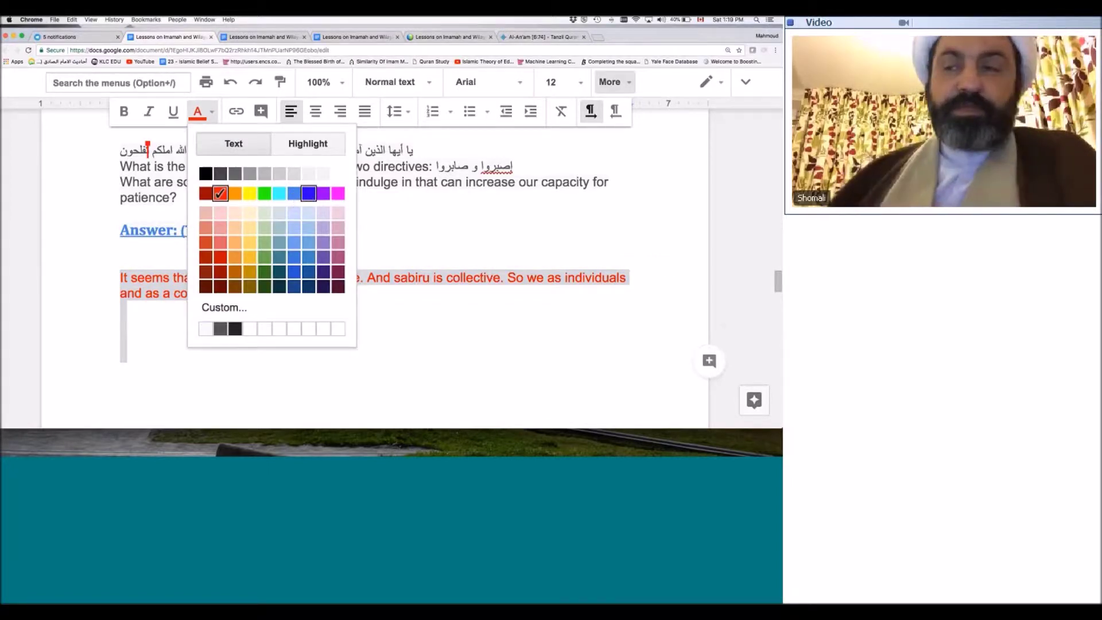
pyautogui.click(308, 193)
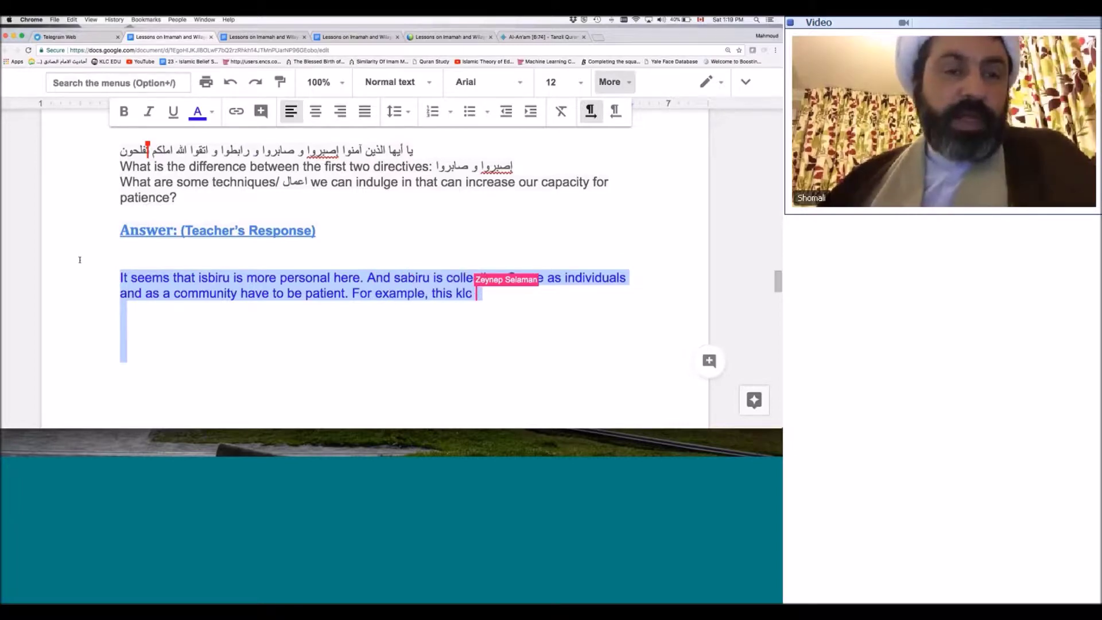
pyautogui.click(396, 275)
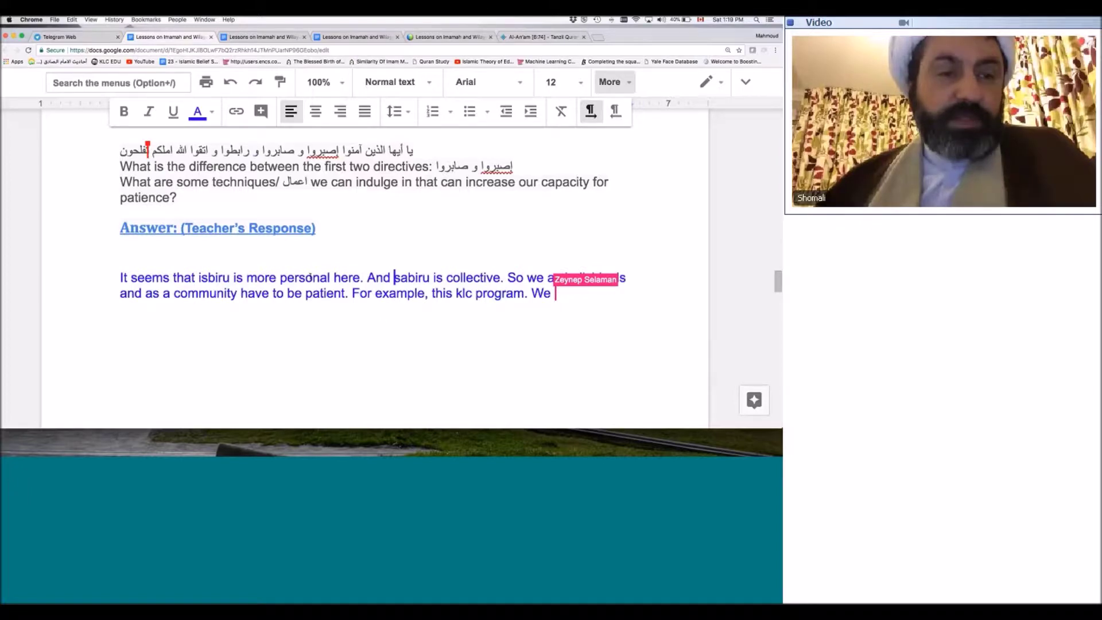
pyautogui.scroll(-1, 310, 278)
pyautogui.scroll(1, 309, 277)
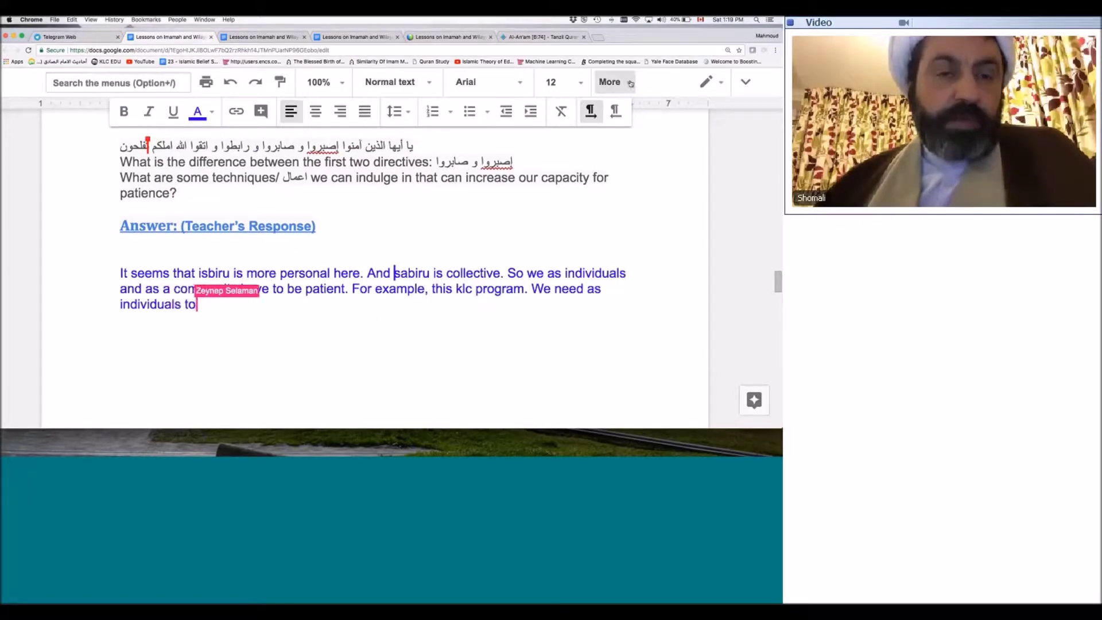
pyautogui.press('Escape')
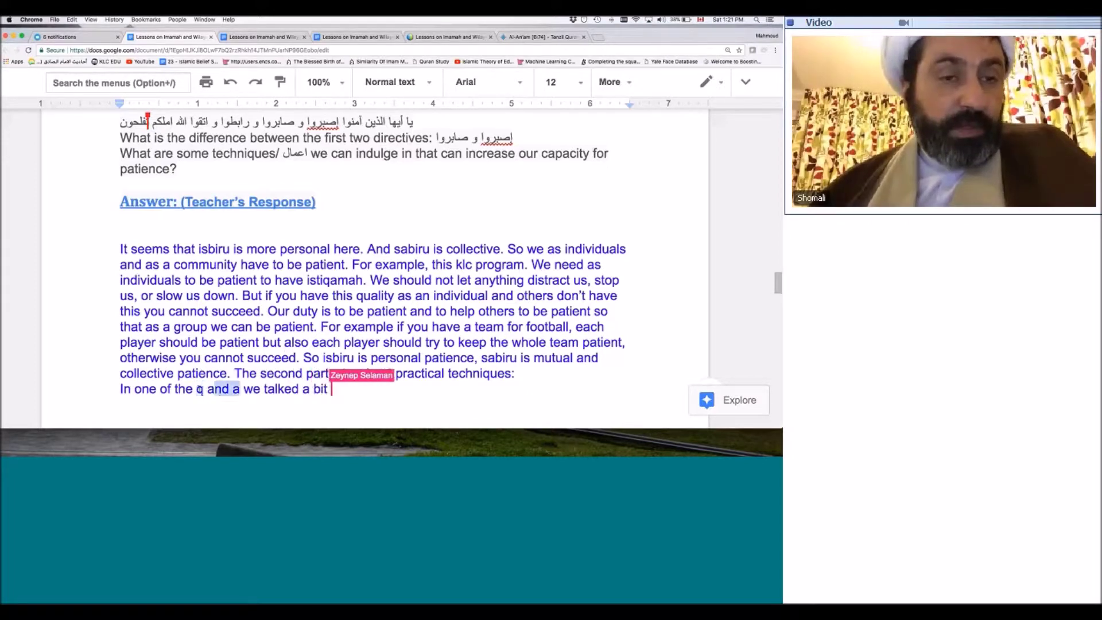
# - Capitalise 'musa' to 'Musa' in the answer
pyautogui.write('Q')
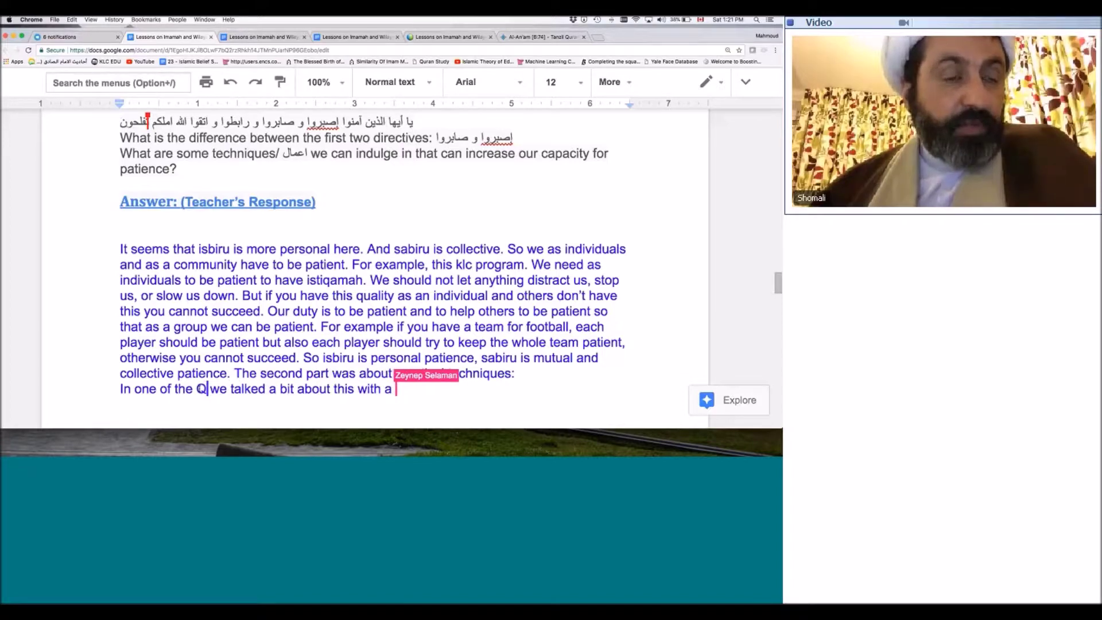
pyautogui.write('&')
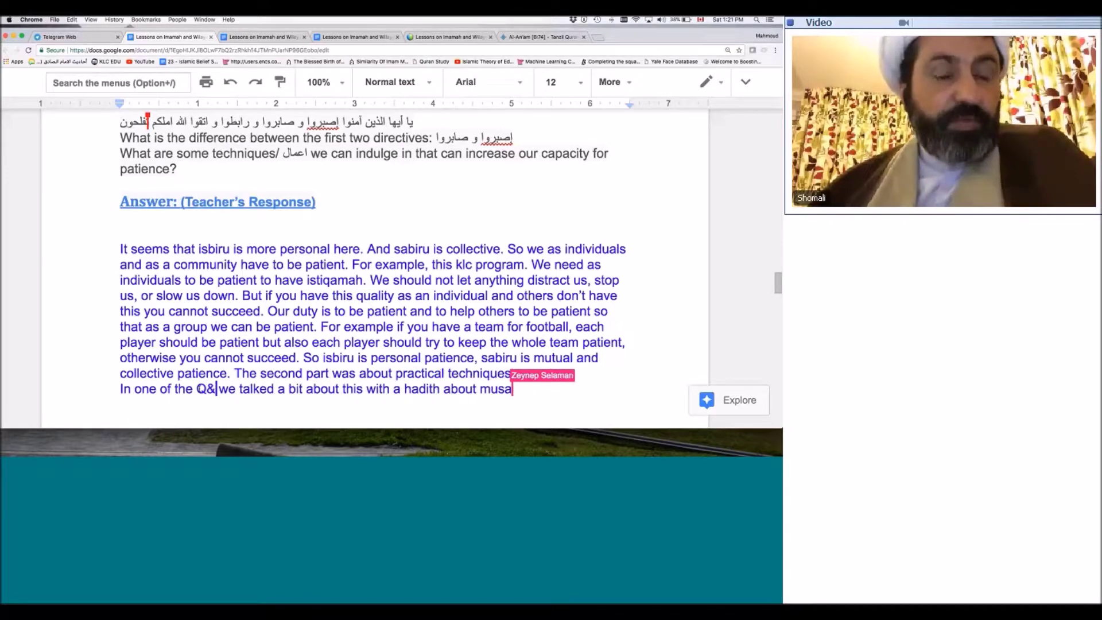
pyautogui.write('A')
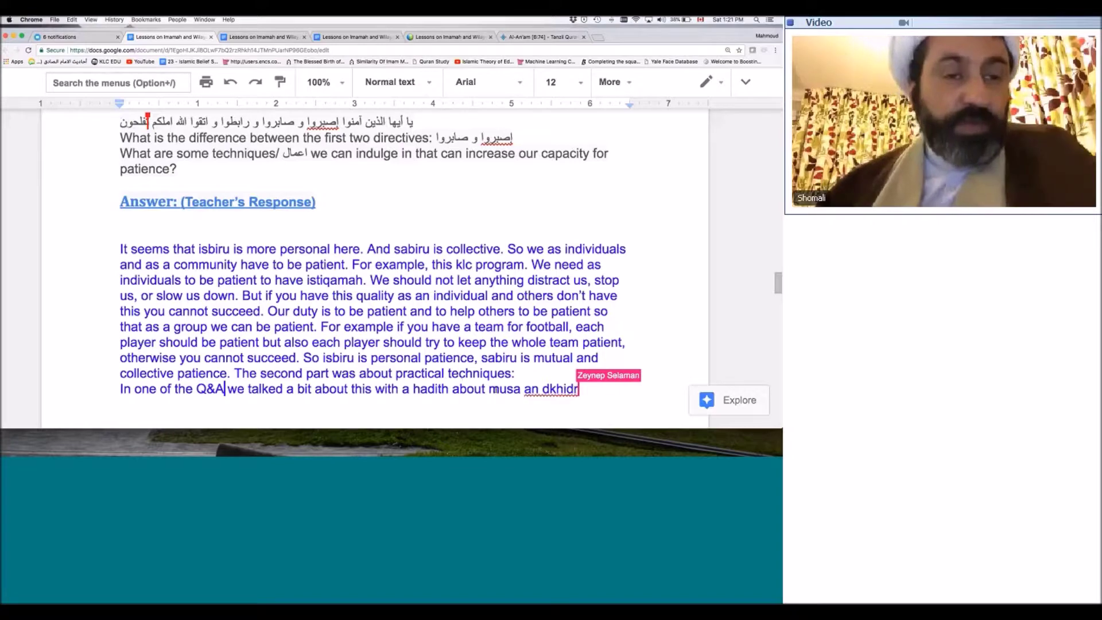
pyautogui.click(497, 389)
pyautogui.press('BackSpace')
pyautogui.write('M')
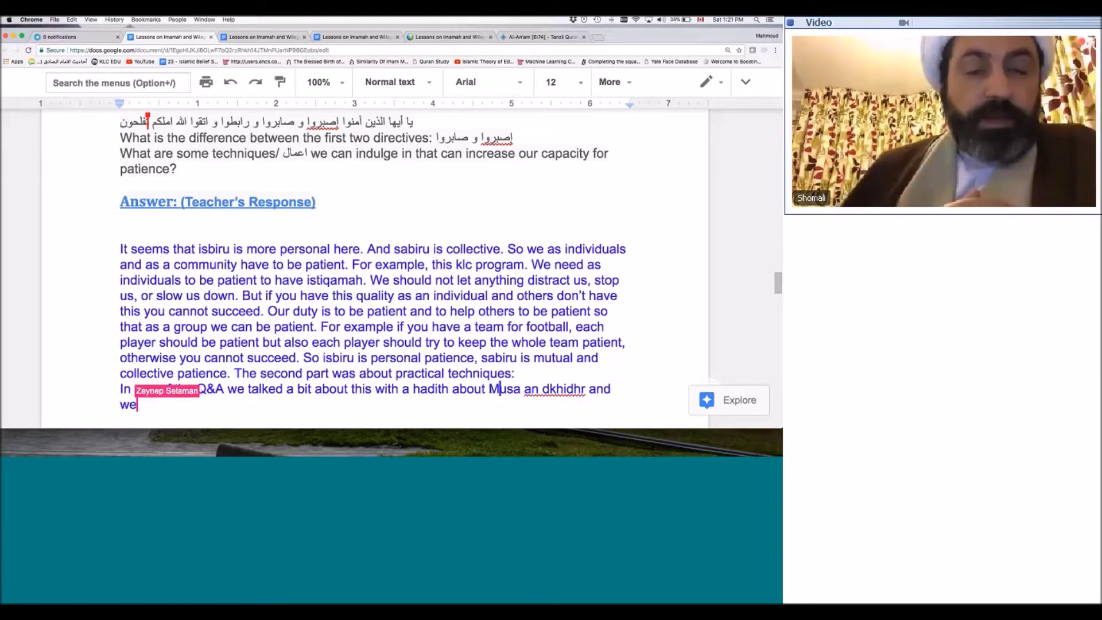
# - Fix 'an dkhidr' so it reads 'and Khidr' with a capital K
pyautogui.click(550, 389)
pyautogui.press('BackSpace')
pyautogui.press('BackSpace')
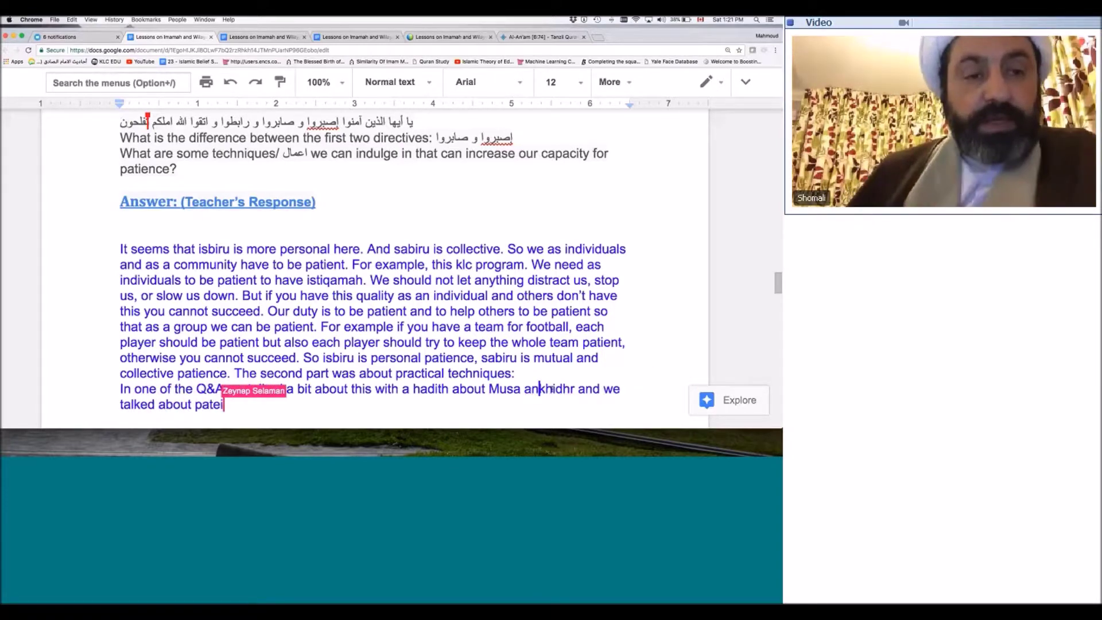
pyautogui.write('d')
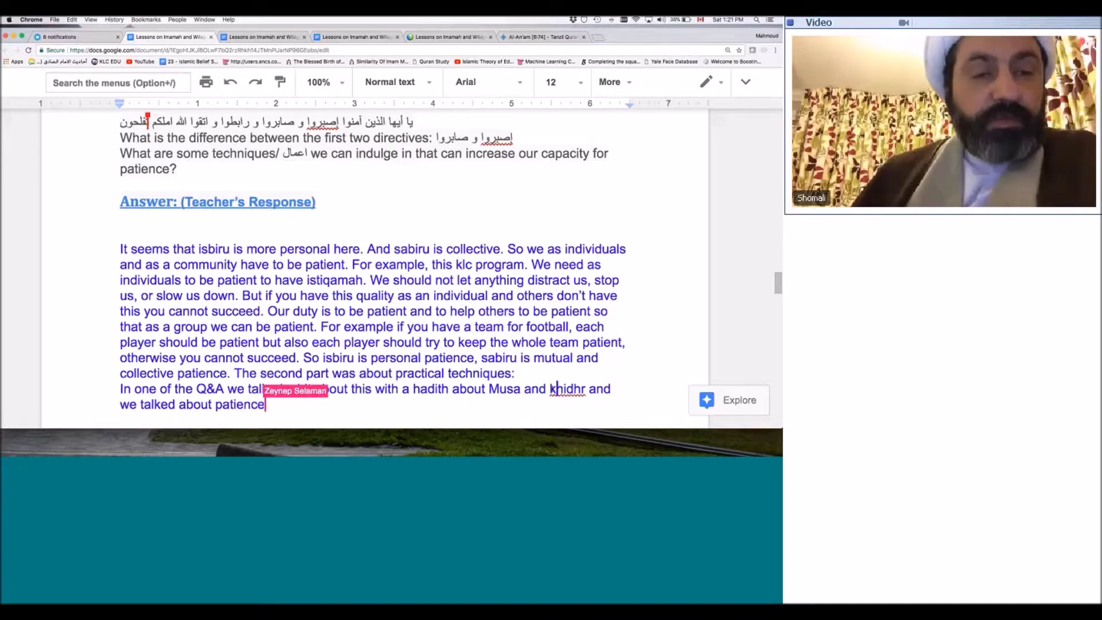
pyautogui.press('Delete')
pyautogui.write('K')
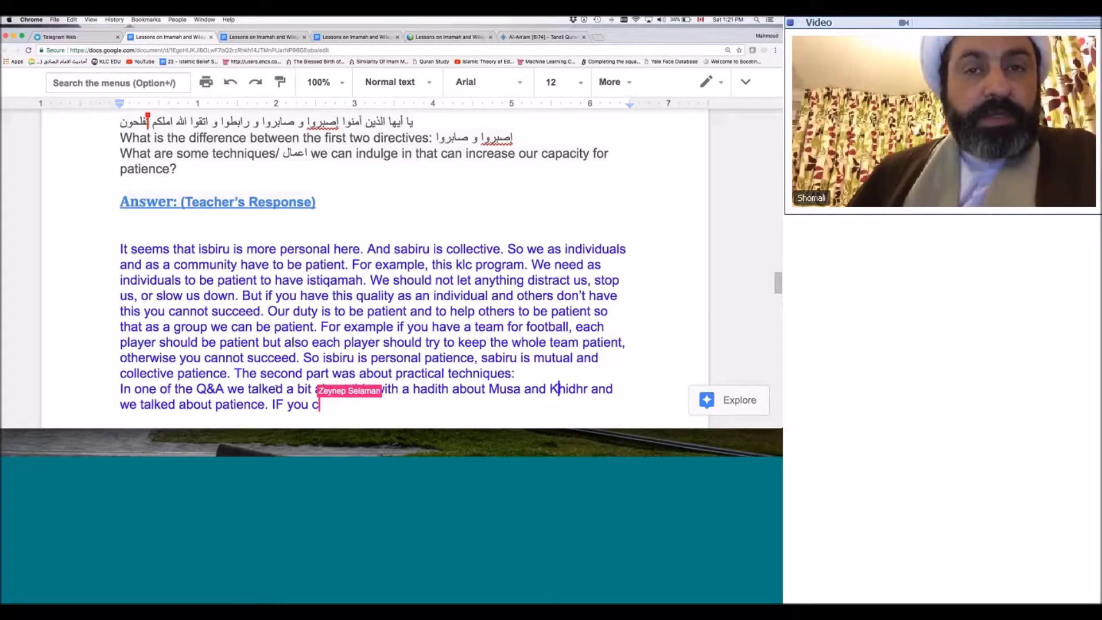
pyautogui.write('f')
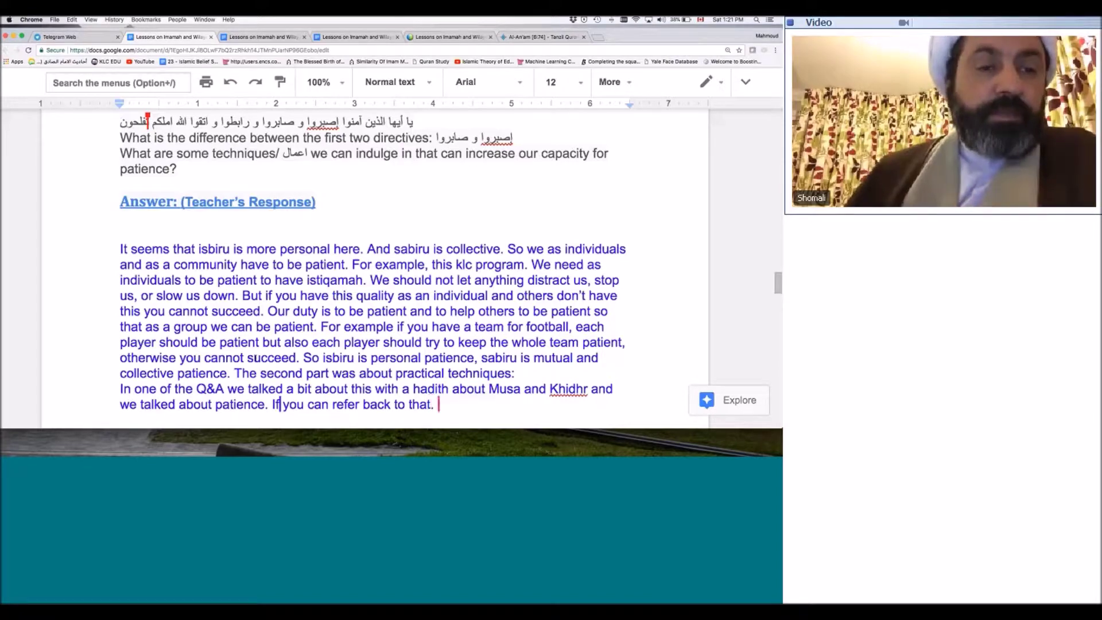
pyautogui.scroll(-3, 258, 346)
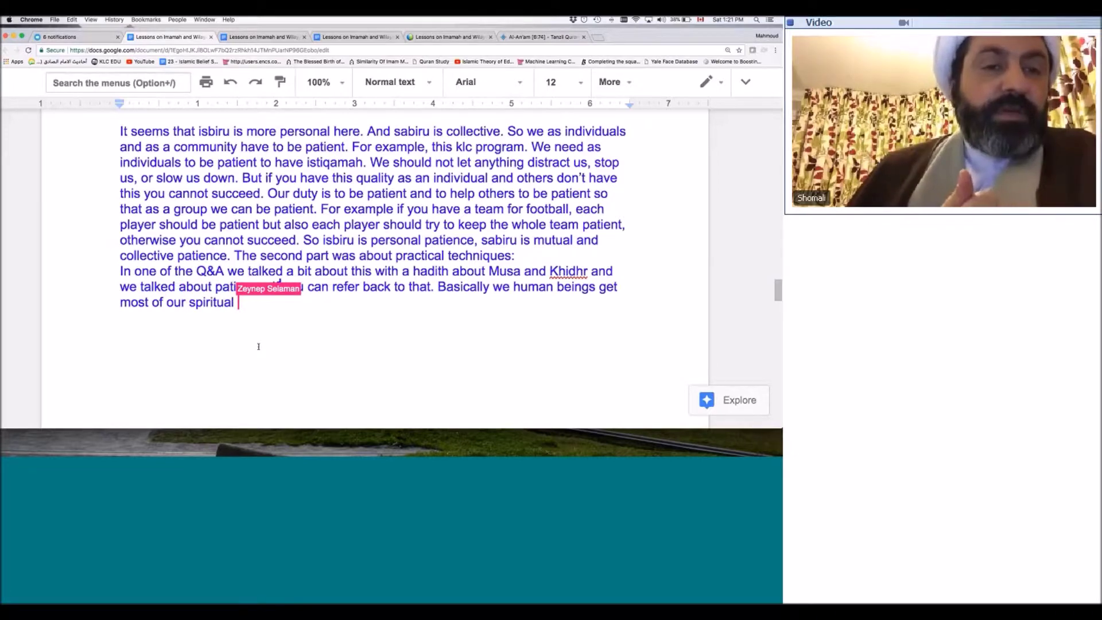
# - Continue the answer with 'psychological energy, not from what we eat or drink'
pyautogui.write('ychol')
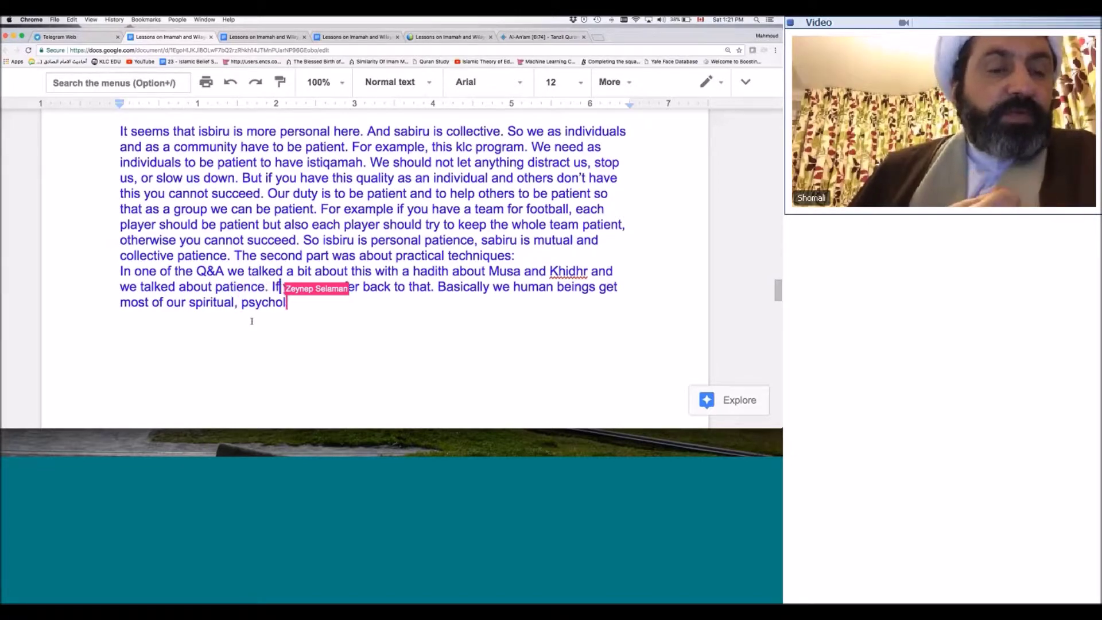
pyautogui.write('ogical energy')
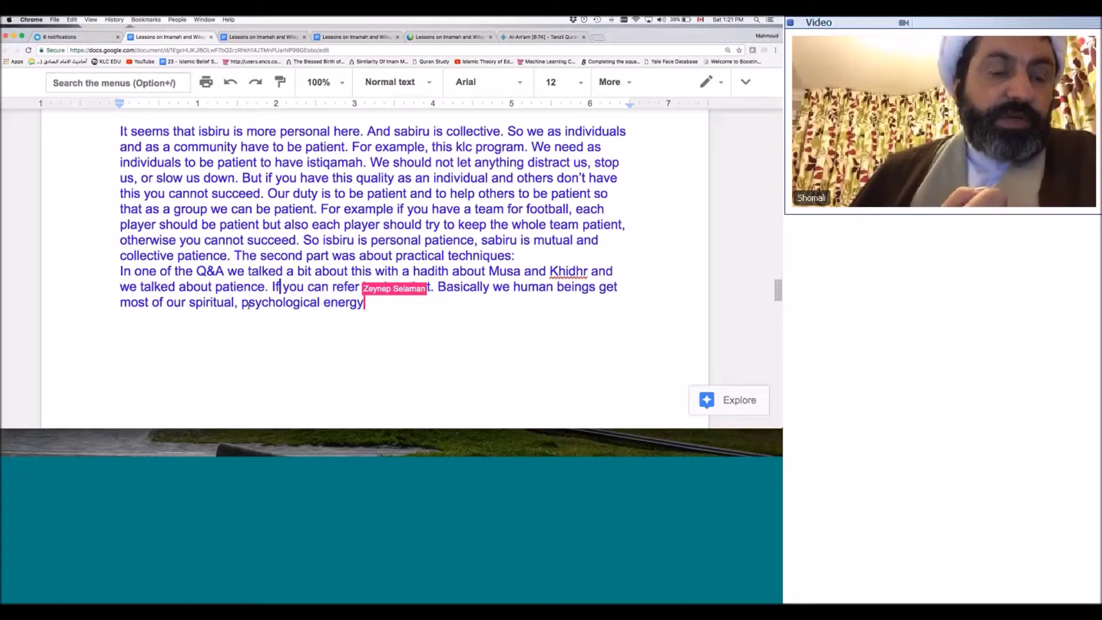
pyautogui.write(', not from what we')
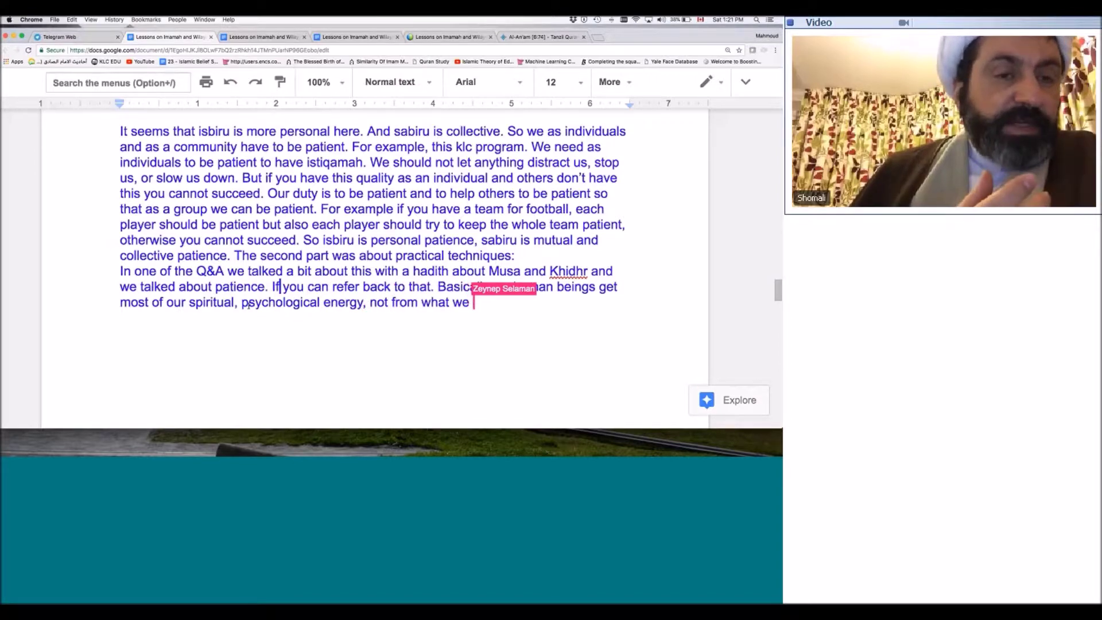
pyautogui.write(' eat or drink. You can eat or')
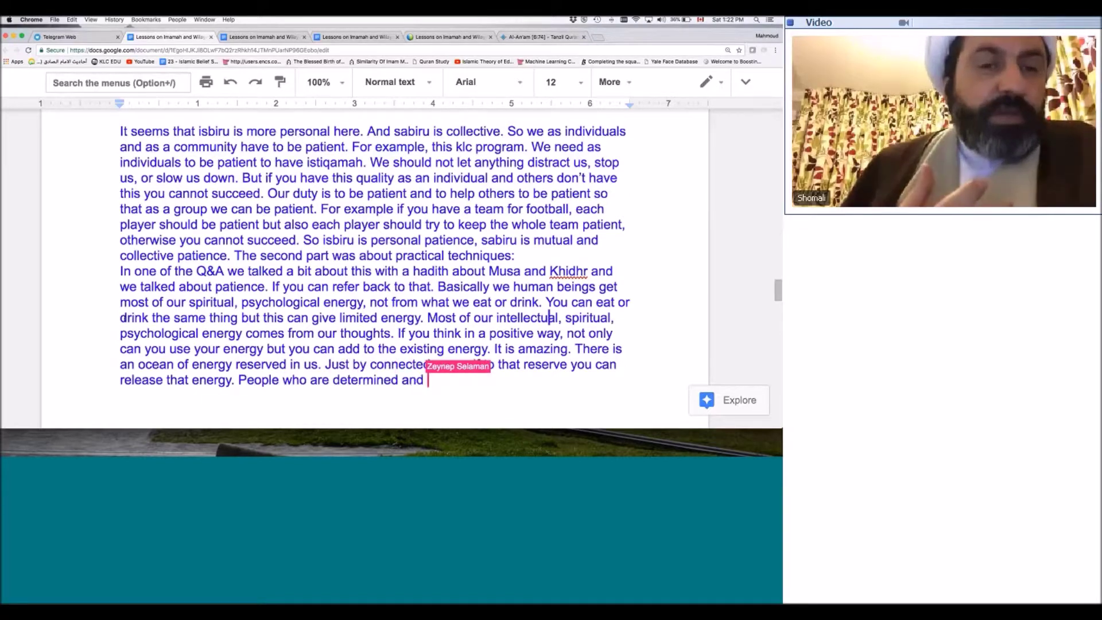
pyautogui.scroll(-1, 123, 318)
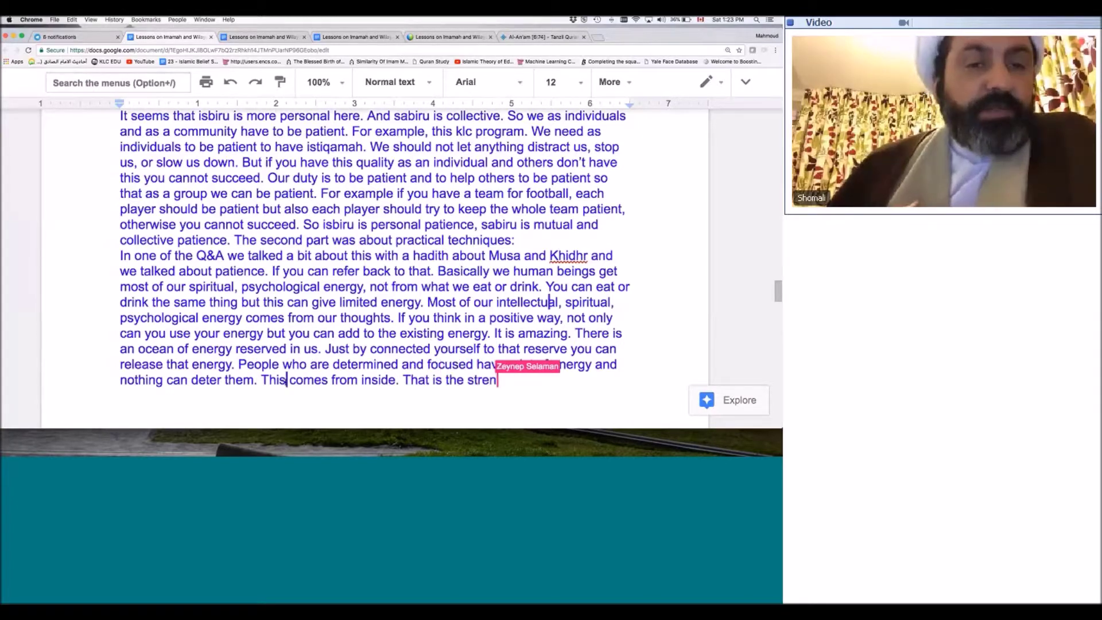
pyautogui.click(287, 379)
# - Add 'energy' after 'This' and correct 'Becasue' and 'waht' to 'Because' and 'what'
pyautogui.write('energy')
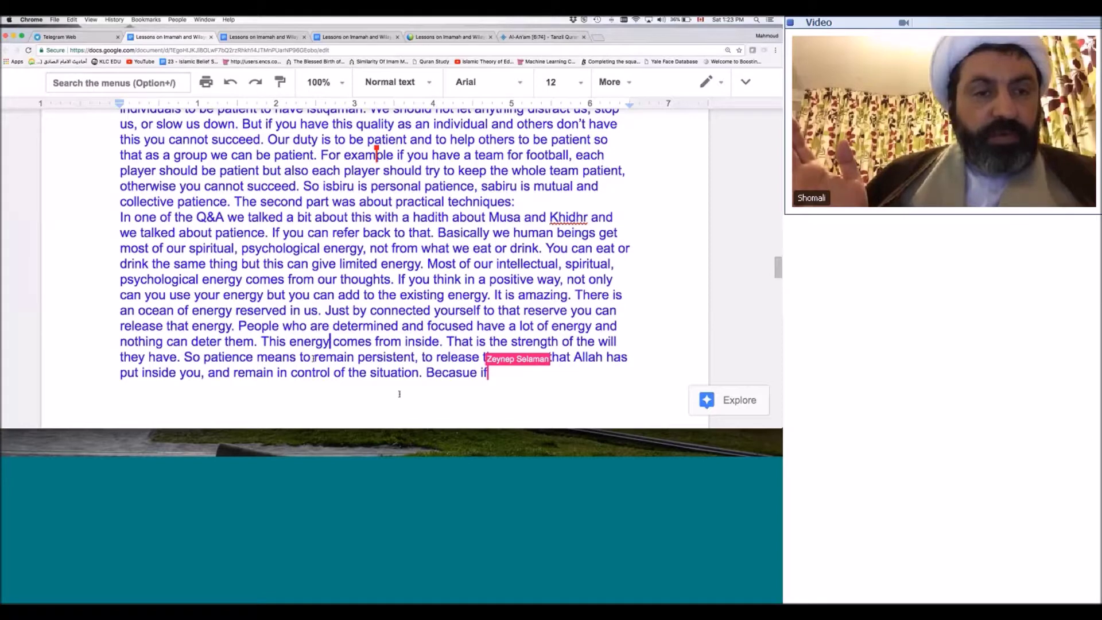
pyautogui.click(470, 373)
pyautogui.press('BackSpace')
pyautogui.press('BackSpace')
pyautogui.write('us')
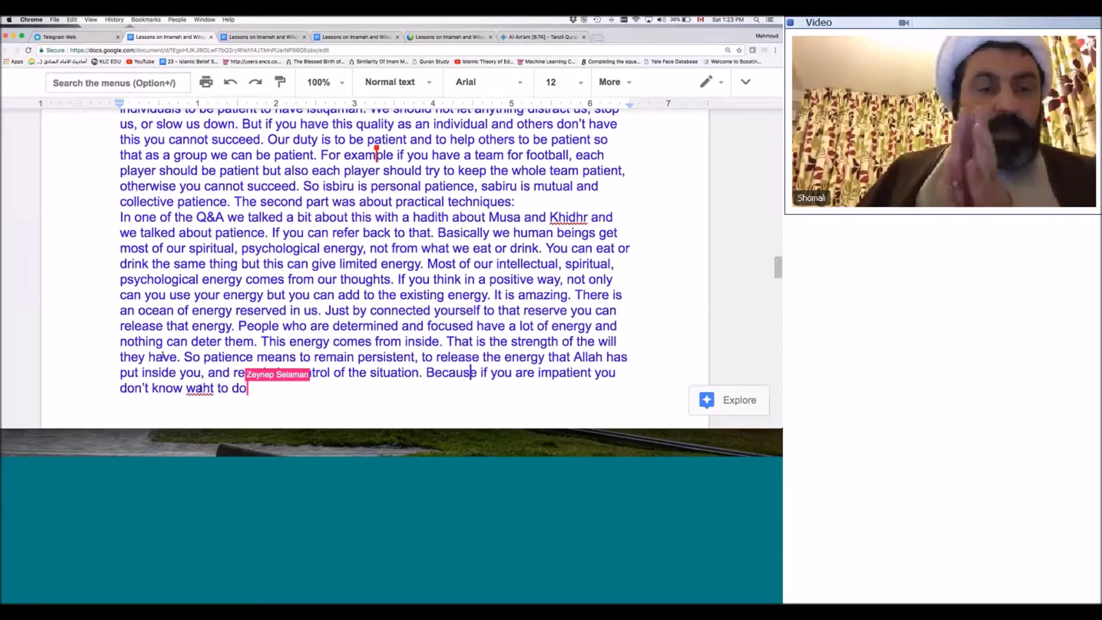
pyautogui.click(208, 389)
pyautogui.press('BackSpace')
pyautogui.press('BackSpace')
pyautogui.write('ha')
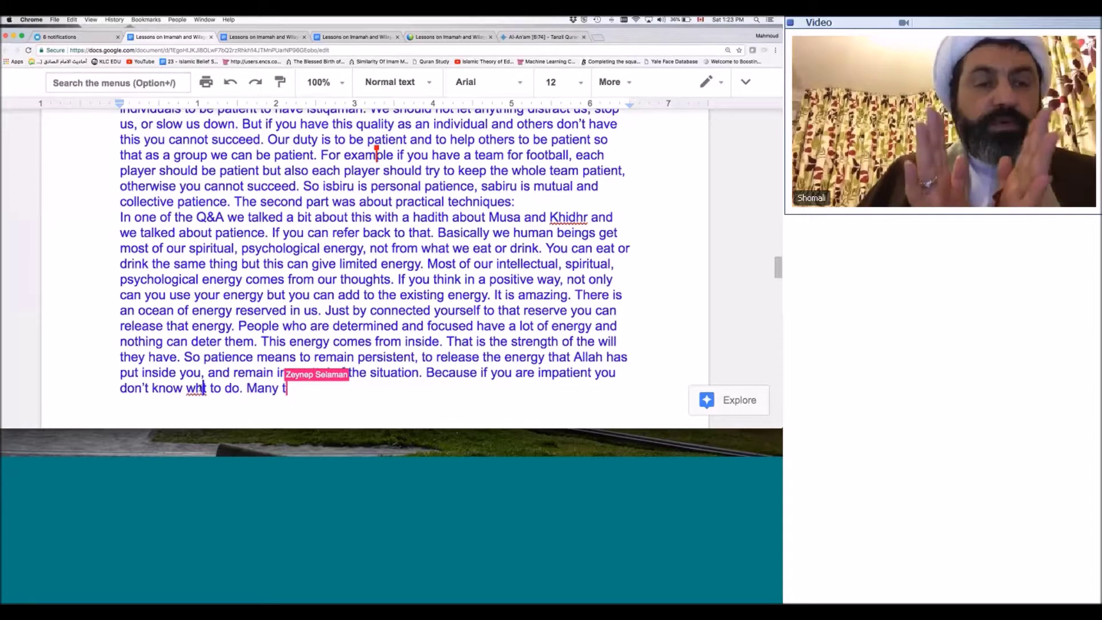
pyautogui.scroll(-2, 241, 336)
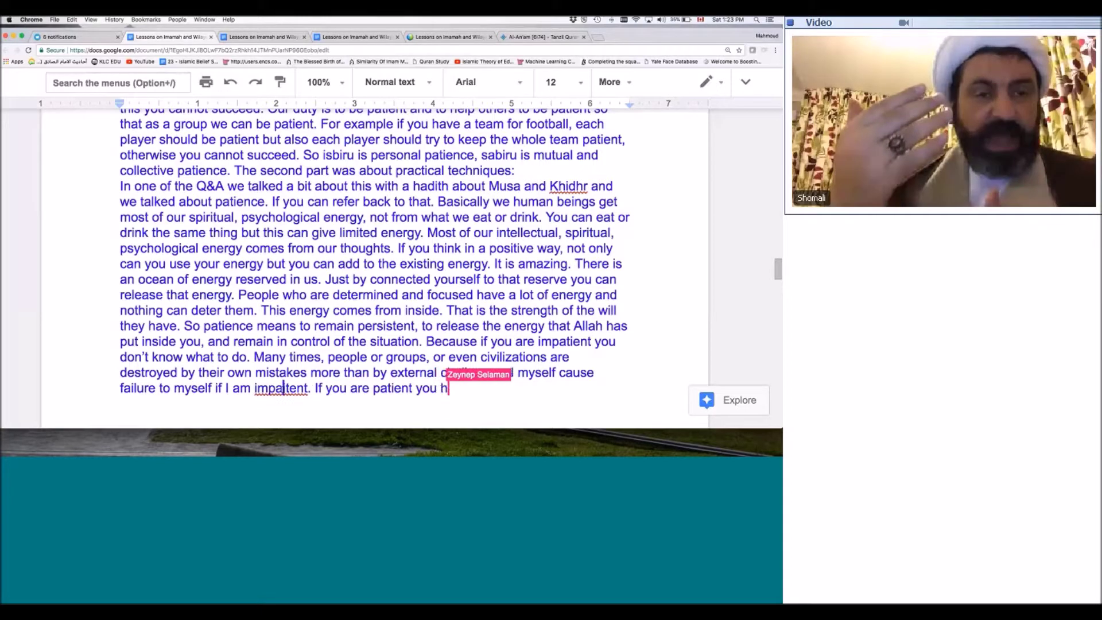
# - Fix 'impatient' and 'emotions', and add 'and properly' after 'appropriately'
pyautogui.press('Right')
pyautogui.write('i')
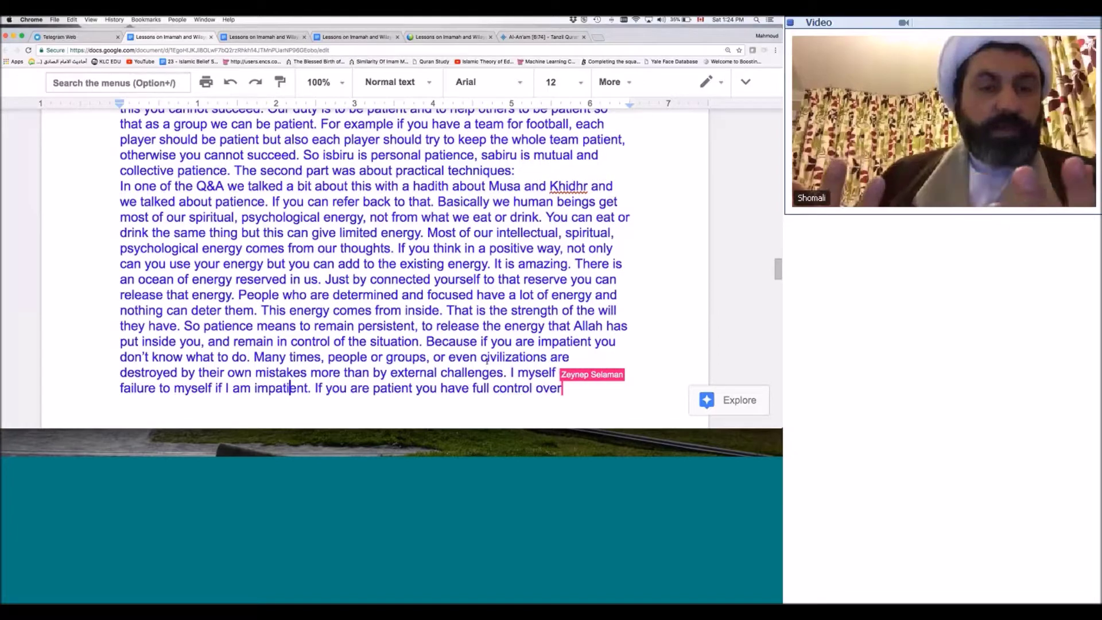
pyautogui.scroll(-1, 373, 353)
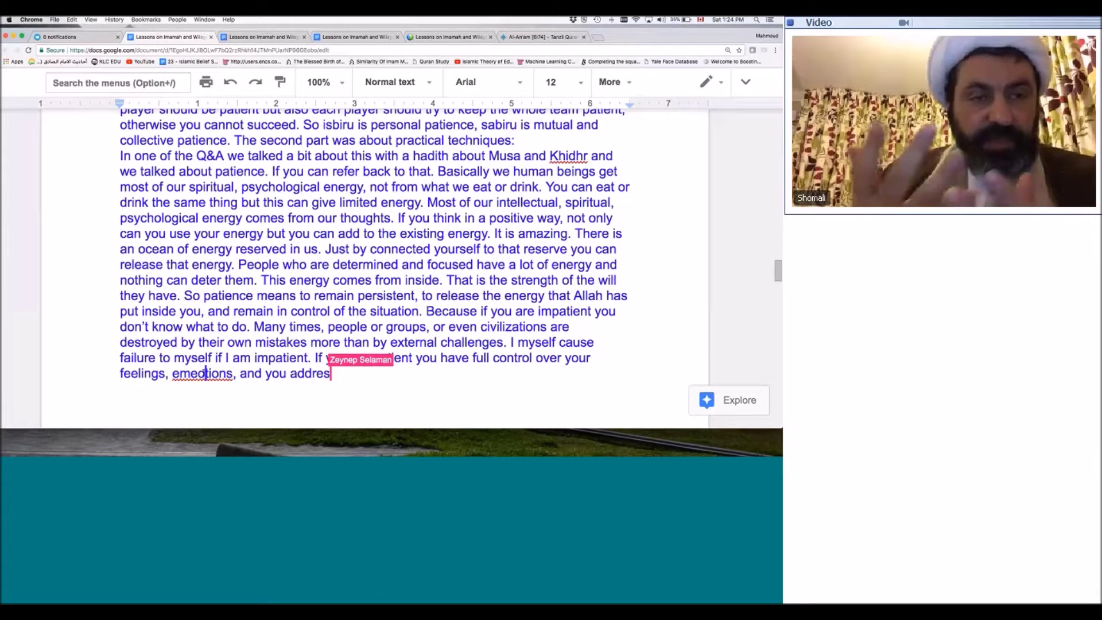
pyautogui.press('BackSpace')
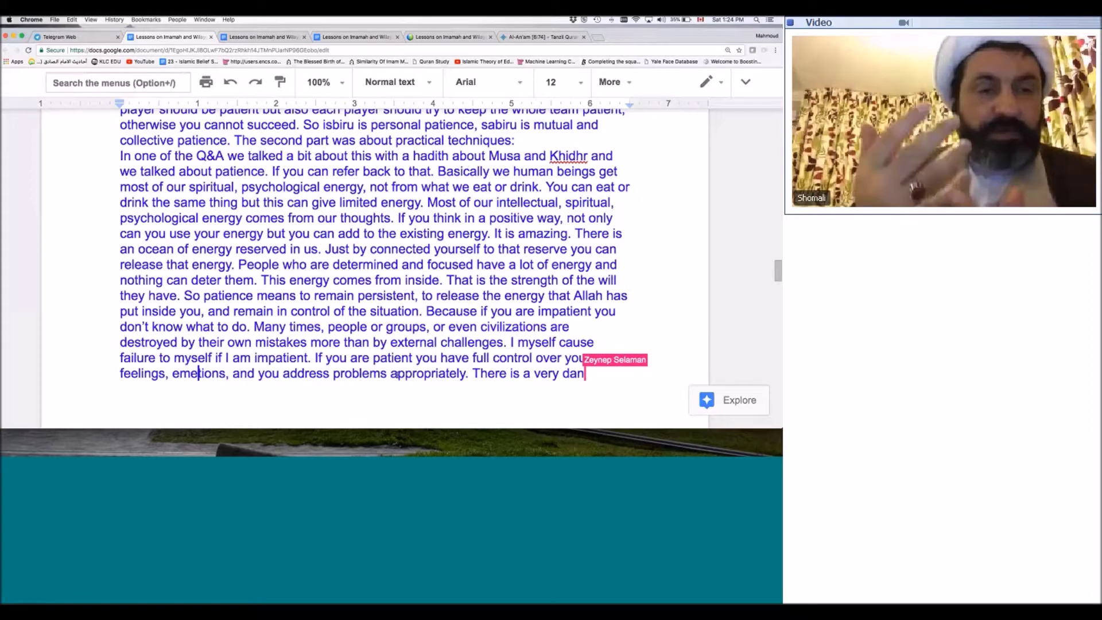
pyautogui.click(466, 374)
pyautogui.write('and')
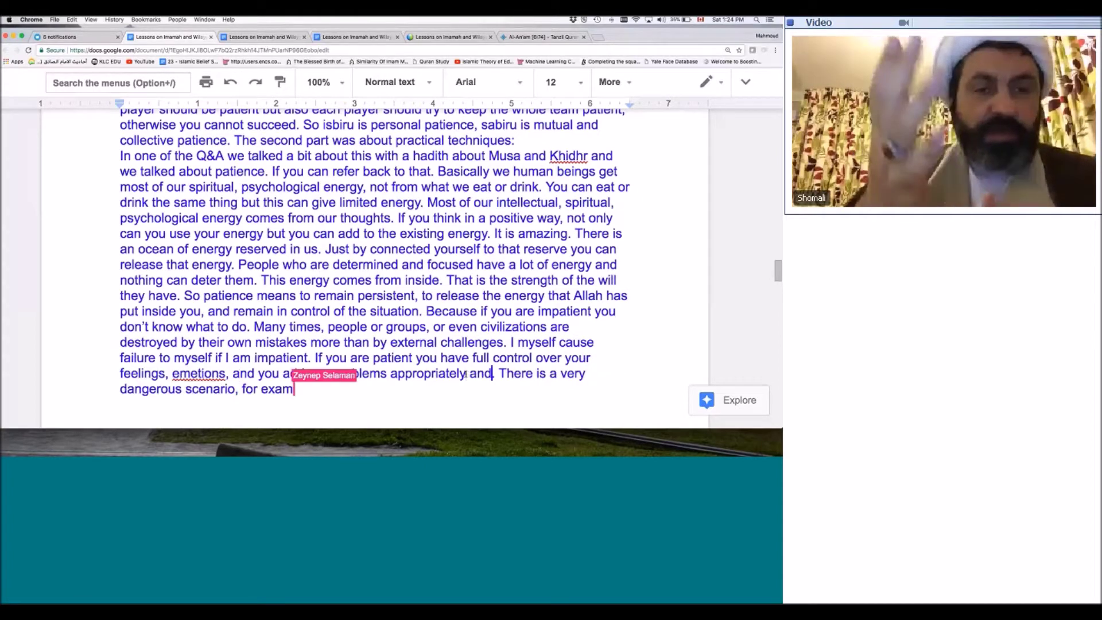
pyautogui.write(' proper')
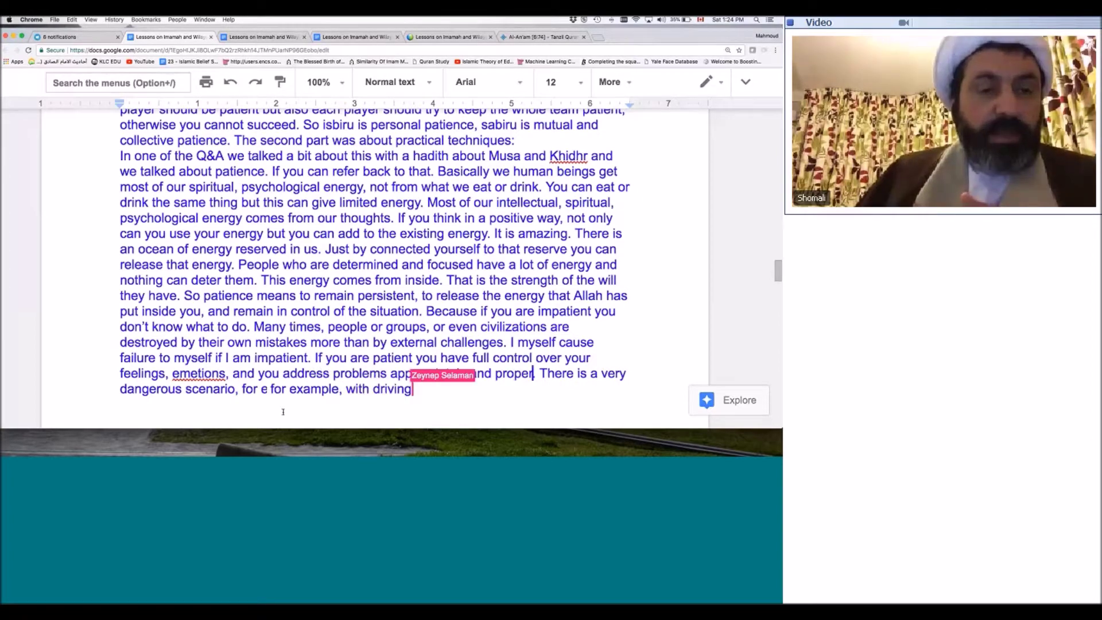
pyautogui.write('ly')
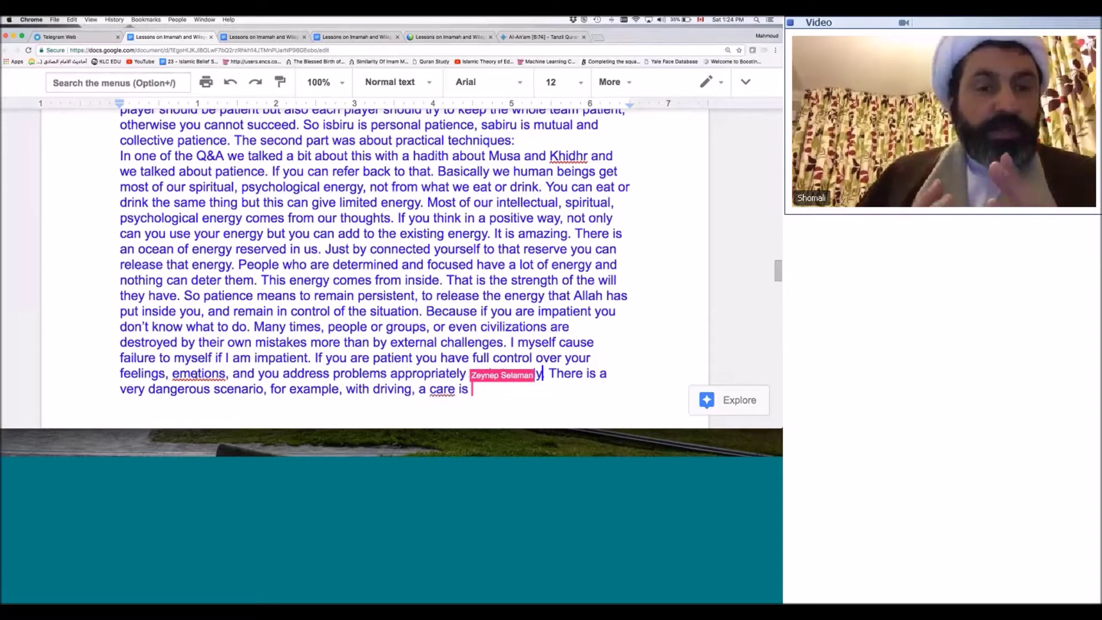
pyautogui.click(200, 373)
pyautogui.press('BackSpace')
pyautogui.write('oward y')
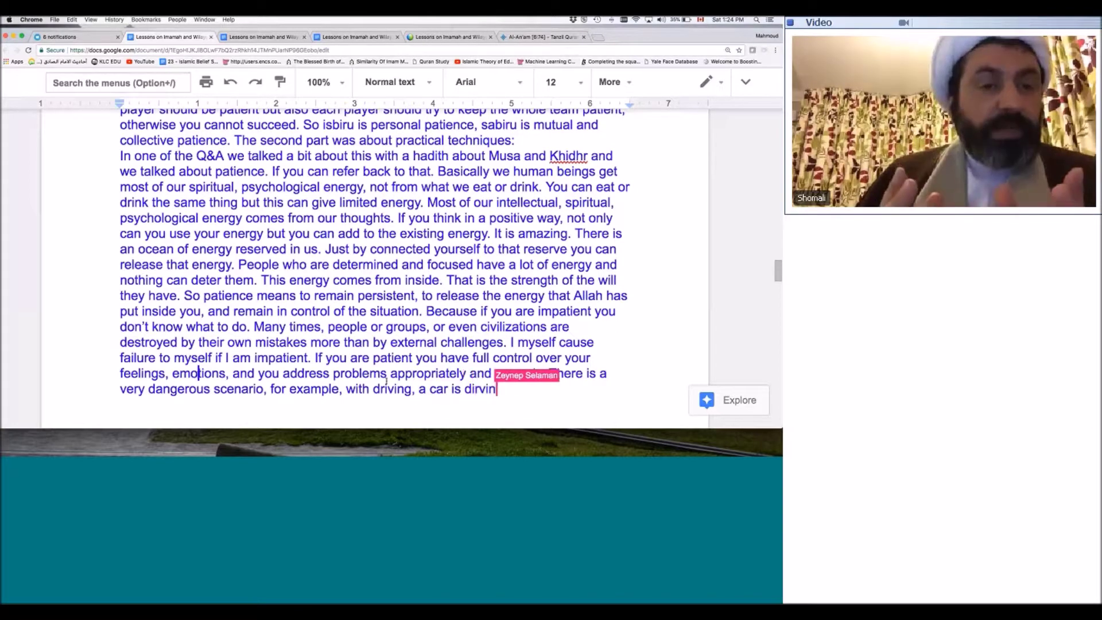
# - Correct 'dirving' to 'driving' and 'patietn' to 'patient'
pyautogui.click(477, 389)
pyautogui.press('BackSpace')
pyautogui.press('BackSpace')
pyautogui.write('ri')
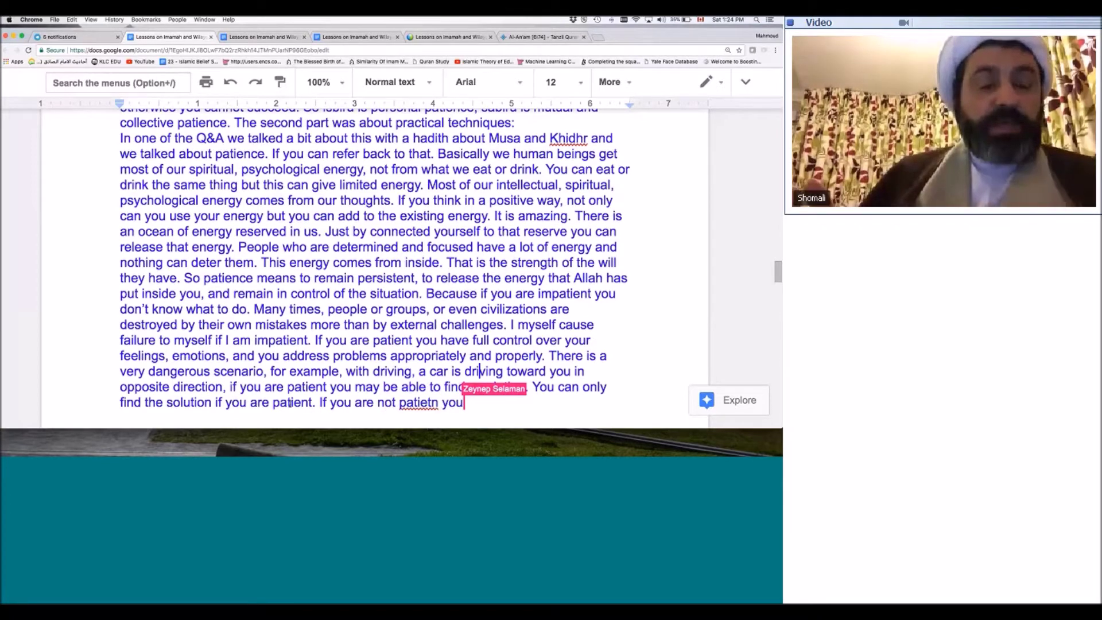
pyautogui.click(438, 402)
pyautogui.press('BackSpace')
pyautogui.press('BackSpace')
pyautogui.write('n')
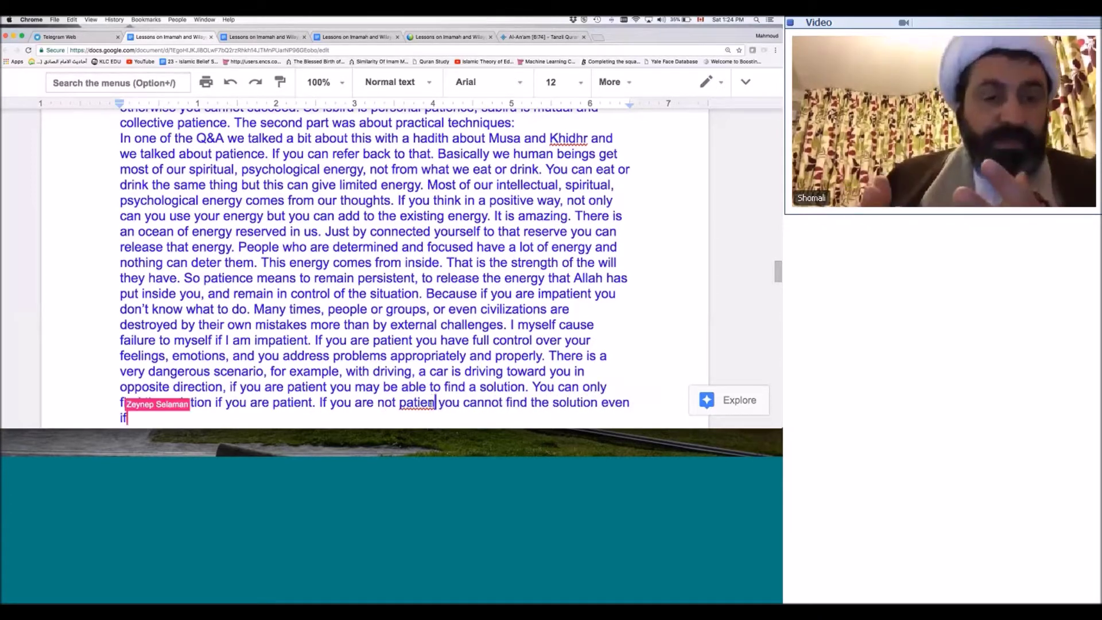
pyautogui.write('t')
pyautogui.scroll(-2, 354, 337)
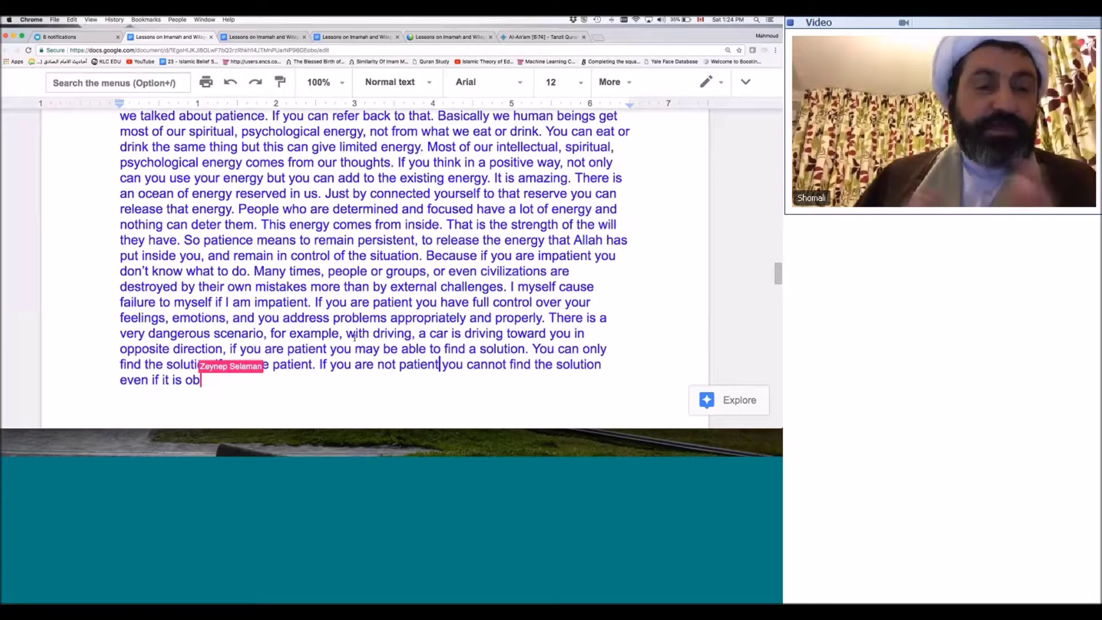